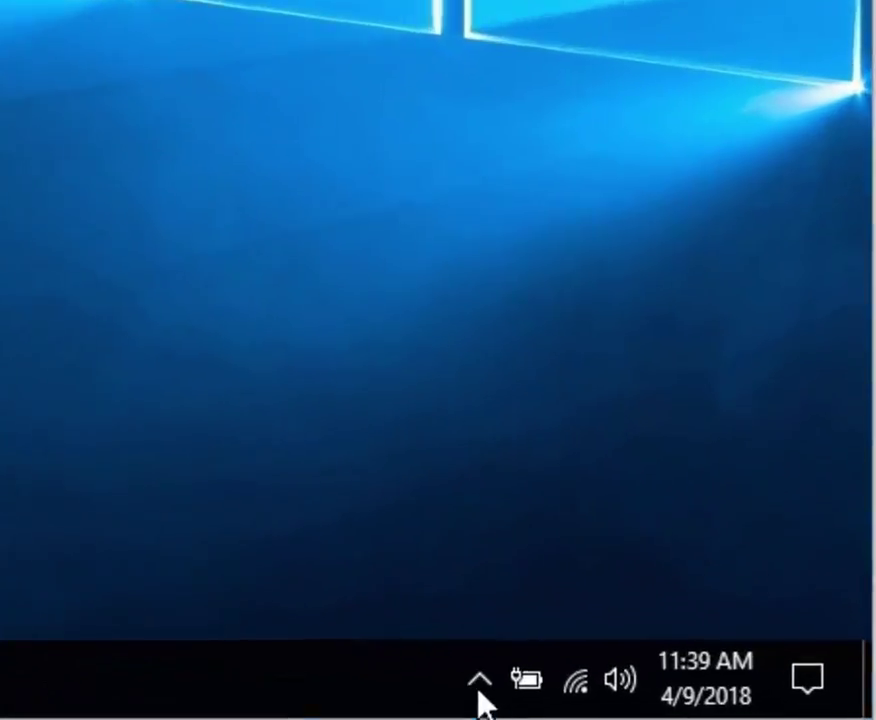
Step: Open the preferences of the Backup and Sync program running in the background
left_click(738, 706)
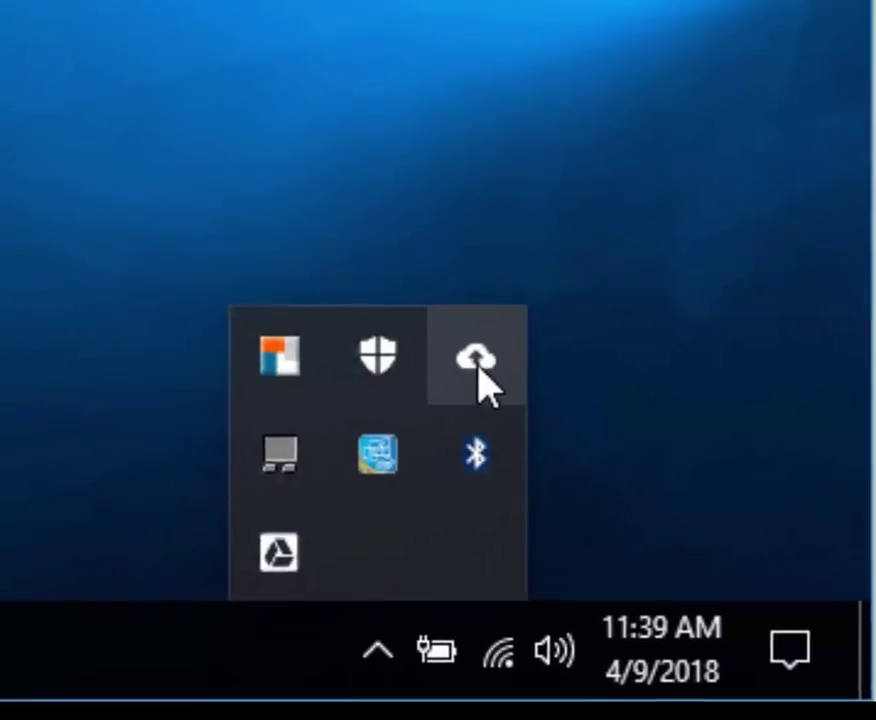
left_click(507, 362)
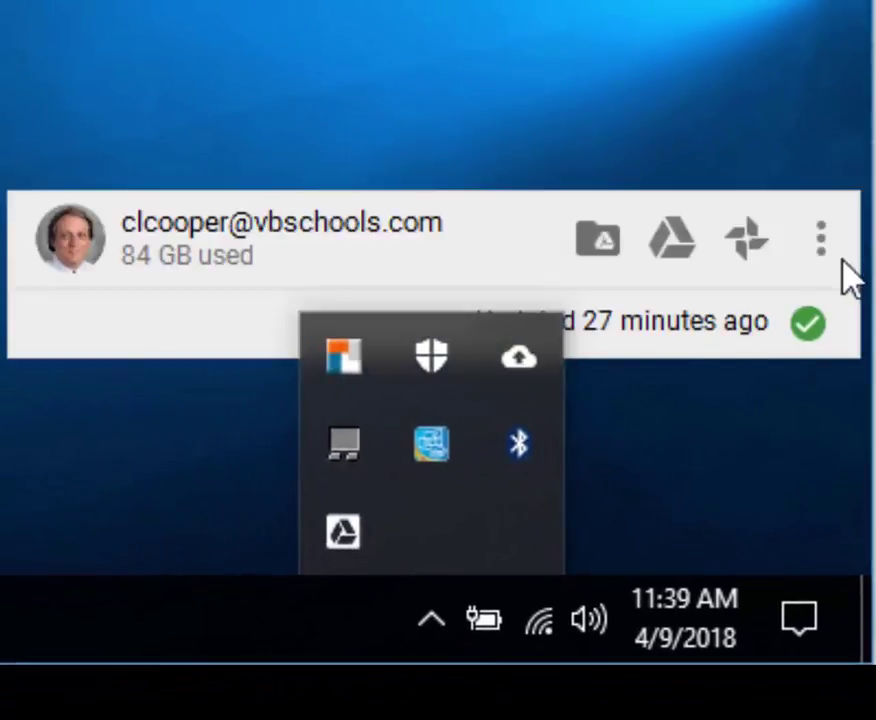
left_click(823, 240)
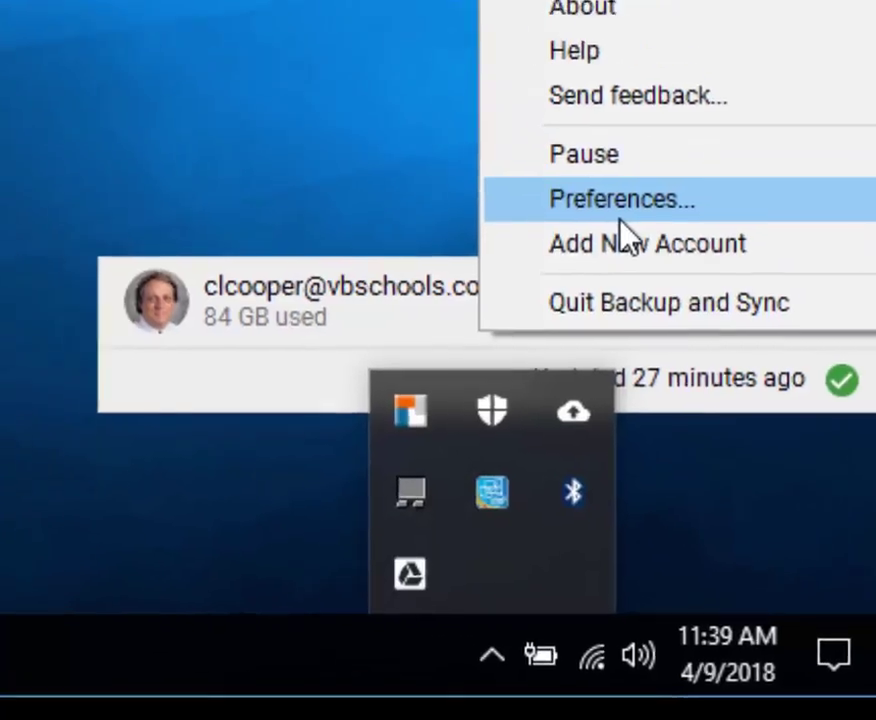
left_click(570, 140)
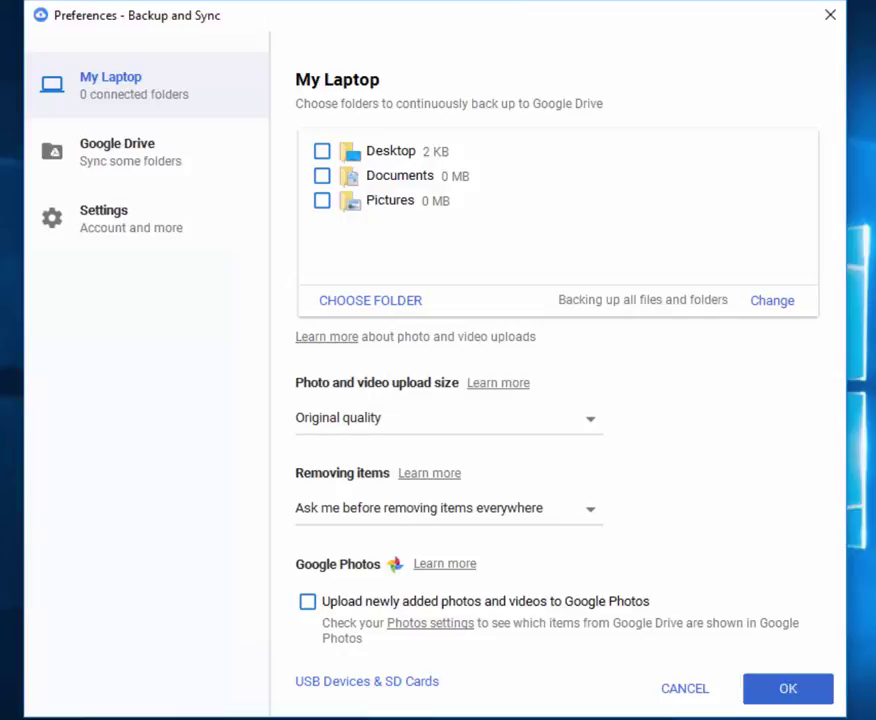
Step: Disconnect the Google account from Backup and Sync in its settings, and close the preferences
left_click(101, 222)
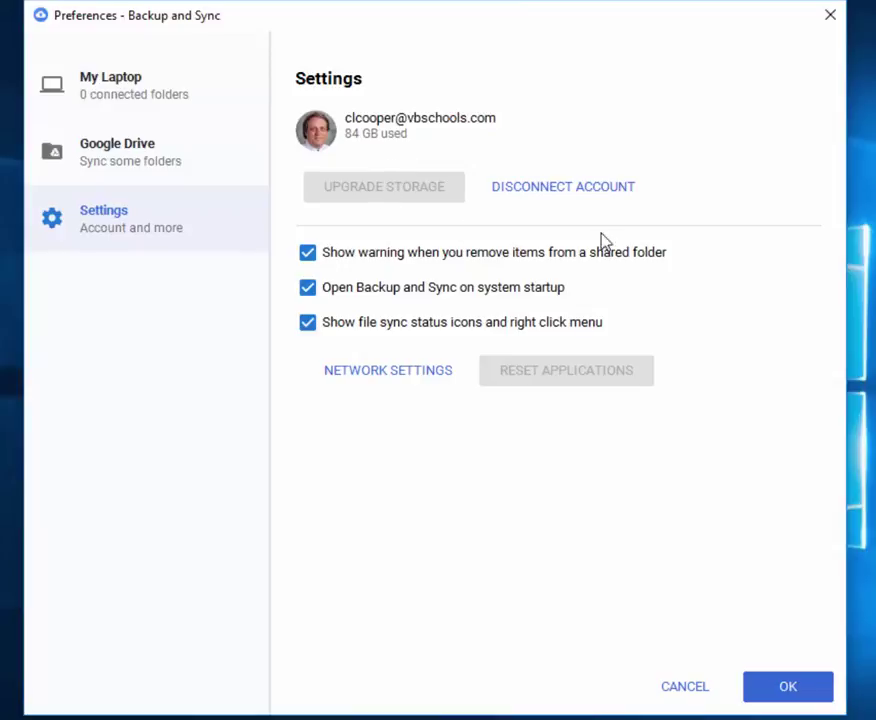
left_click(588, 194)
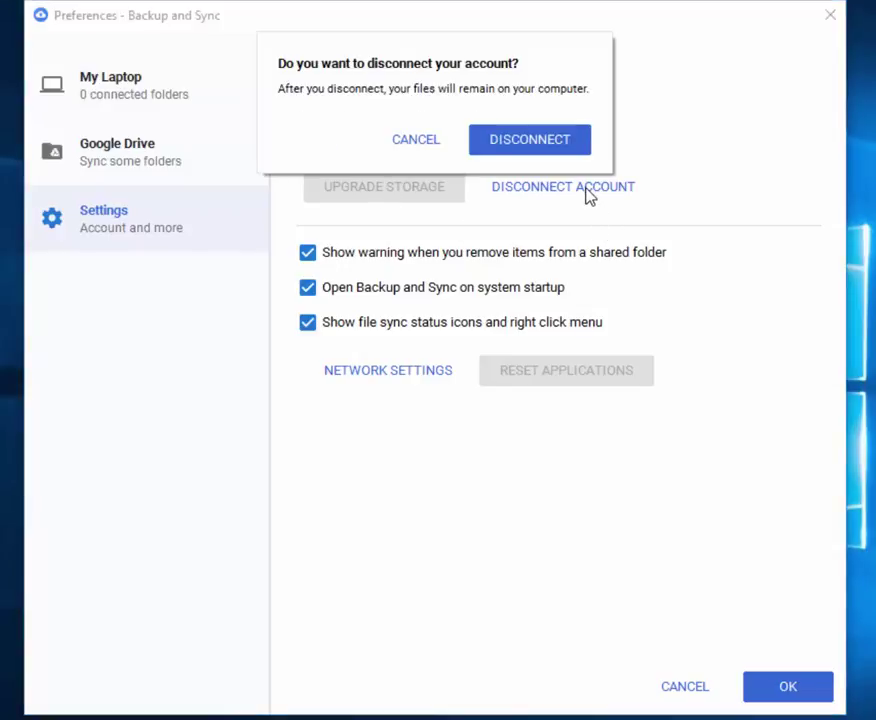
left_click(540, 145)
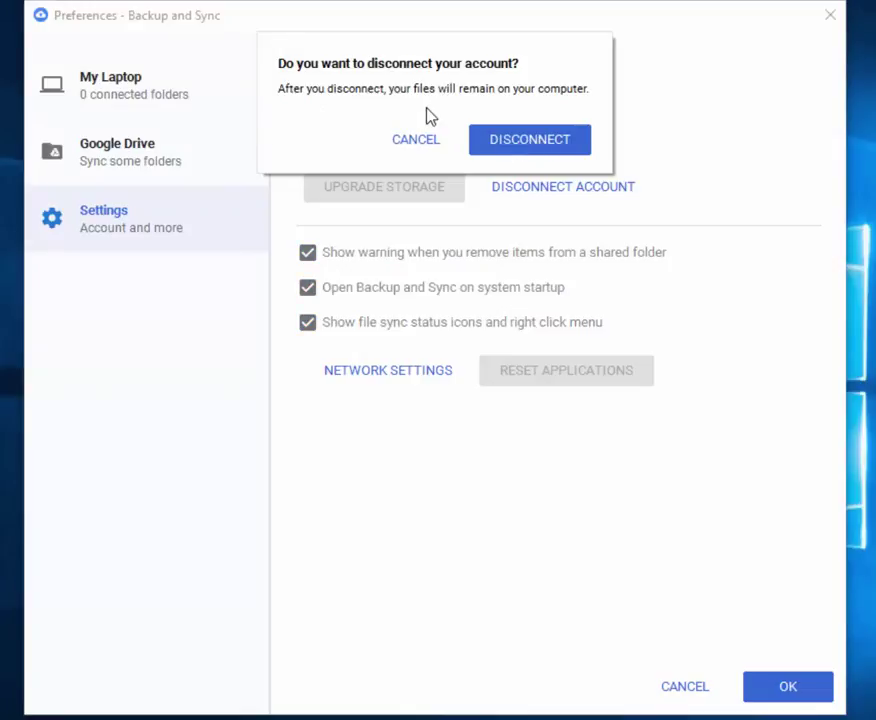
left_click(531, 147)
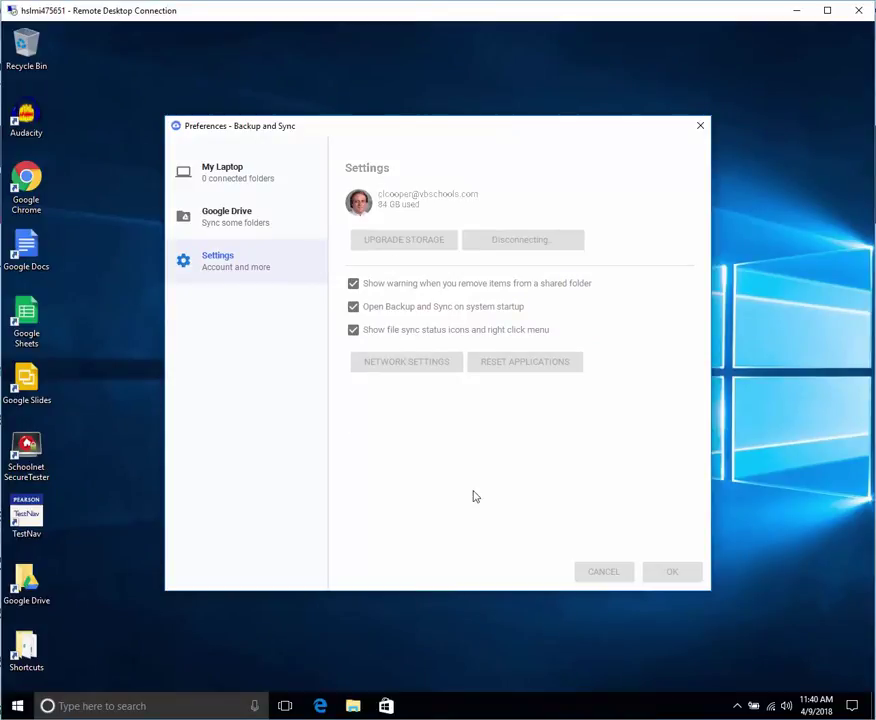
left_click(701, 126)
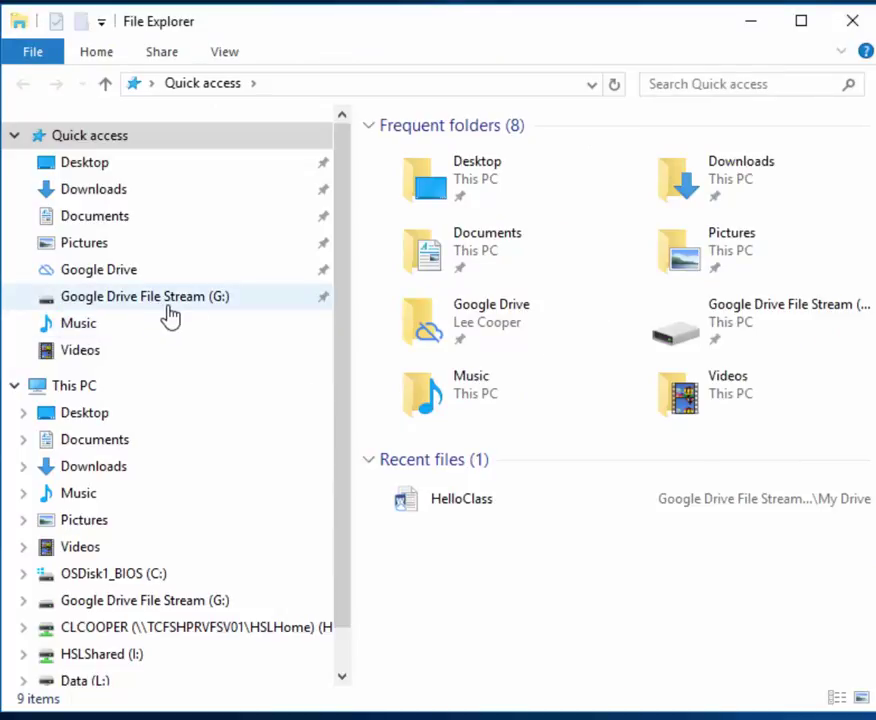
Step: Delete all files and folders in the local Google Drive folder and dismiss the Backup and Sync disconnection notice
left_click(118, 280)
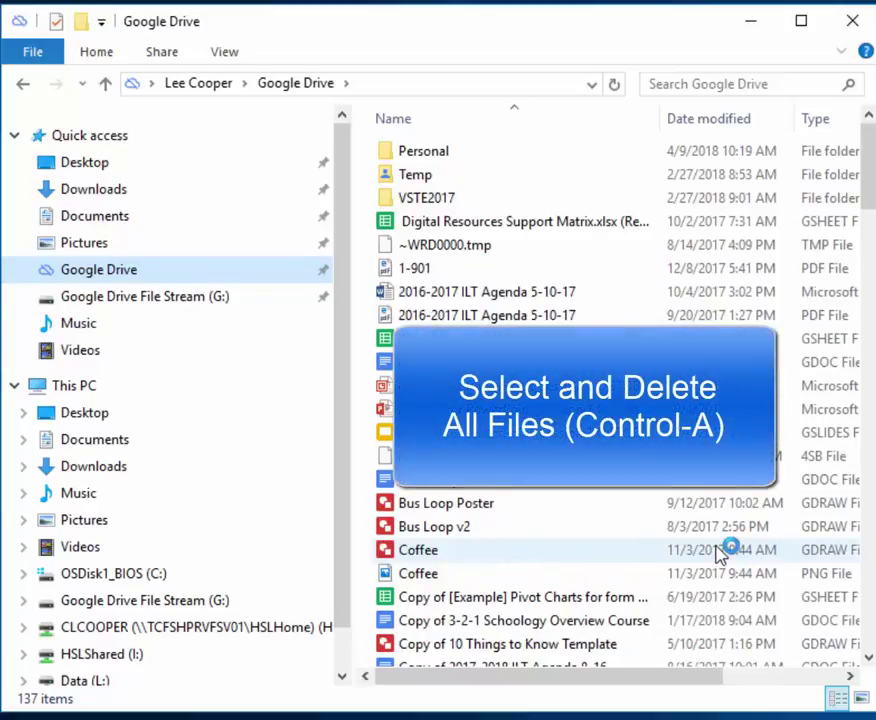
key("ctrl+a")
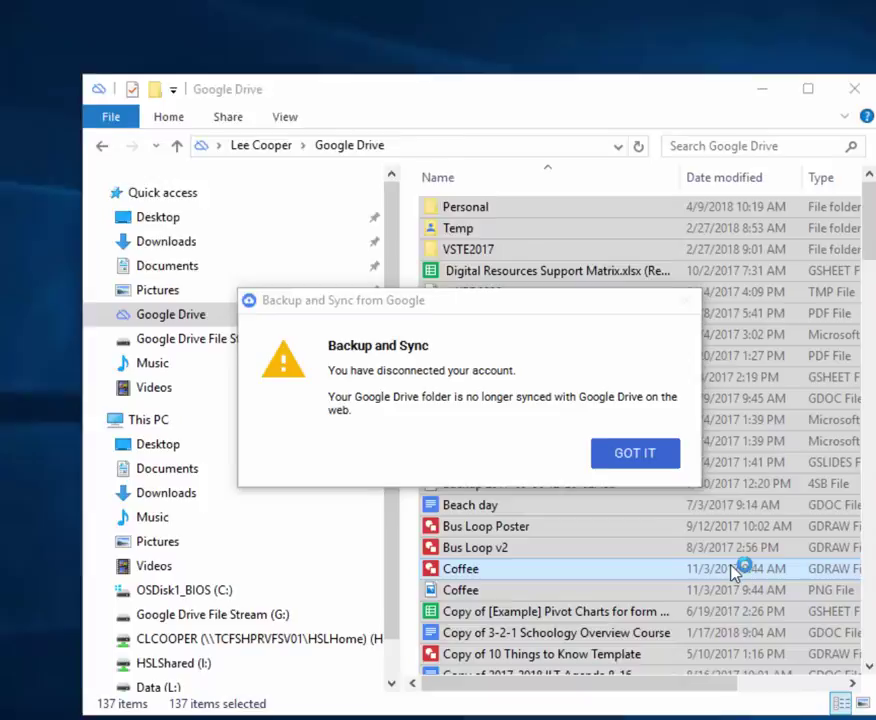
key("Delete")
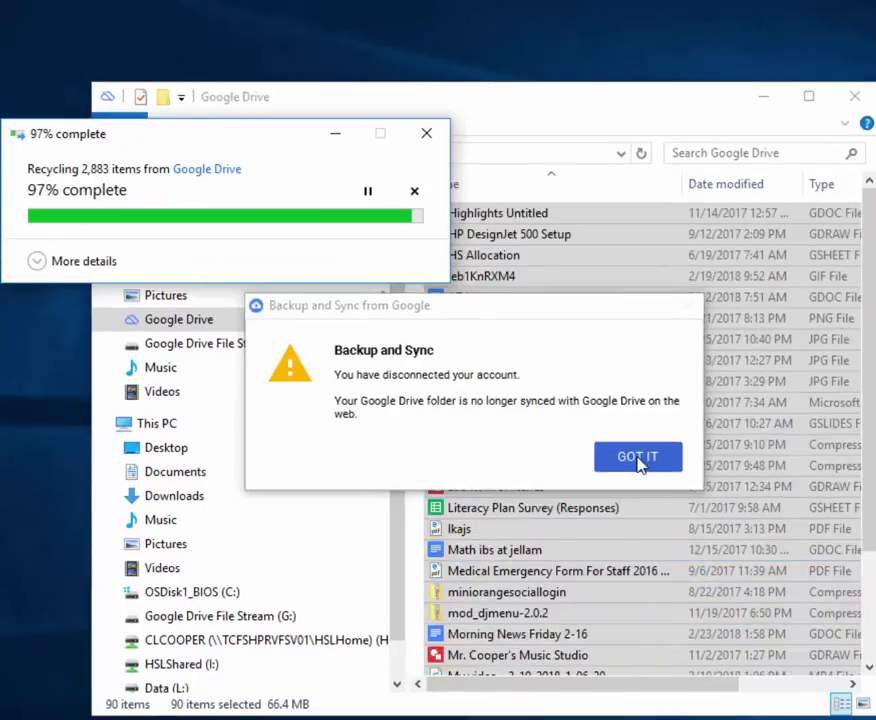
left_click(638, 458)
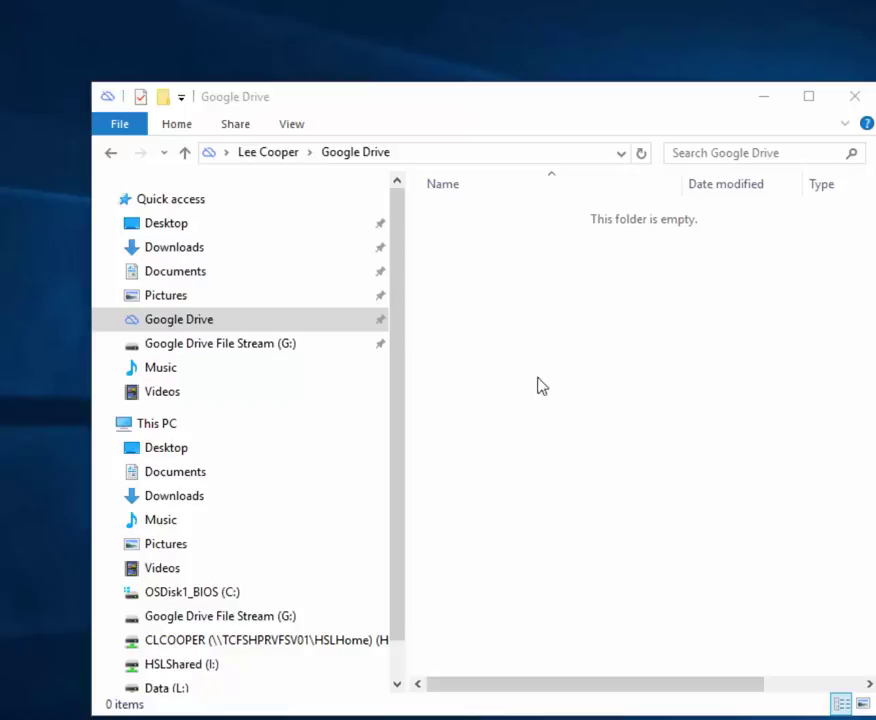
Step: Unpin the old Google Drive folder from Quick access and close File Explorer
left_click(384, 328)
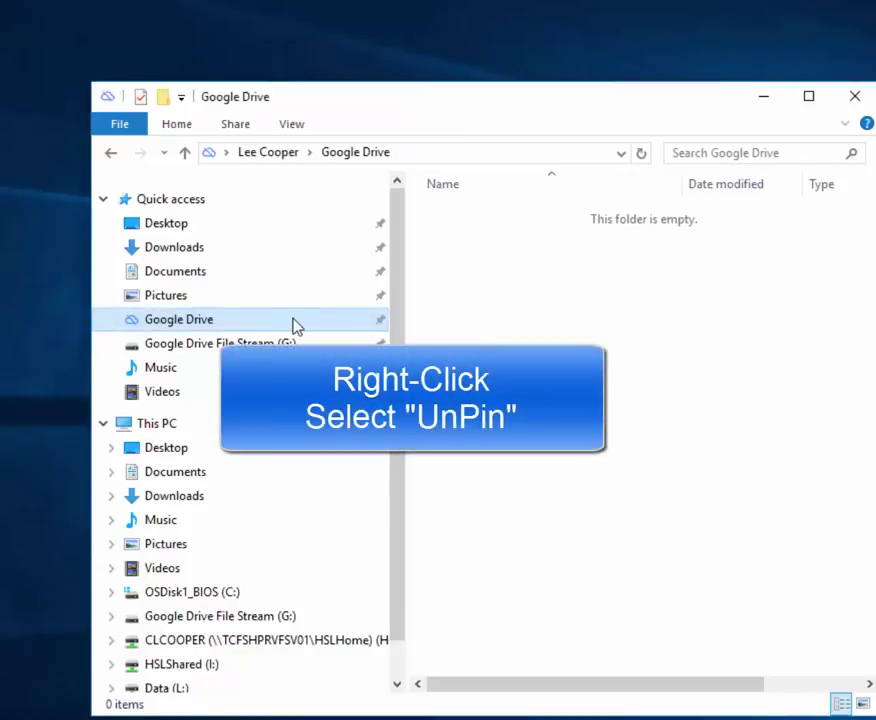
right_click(372, 327)
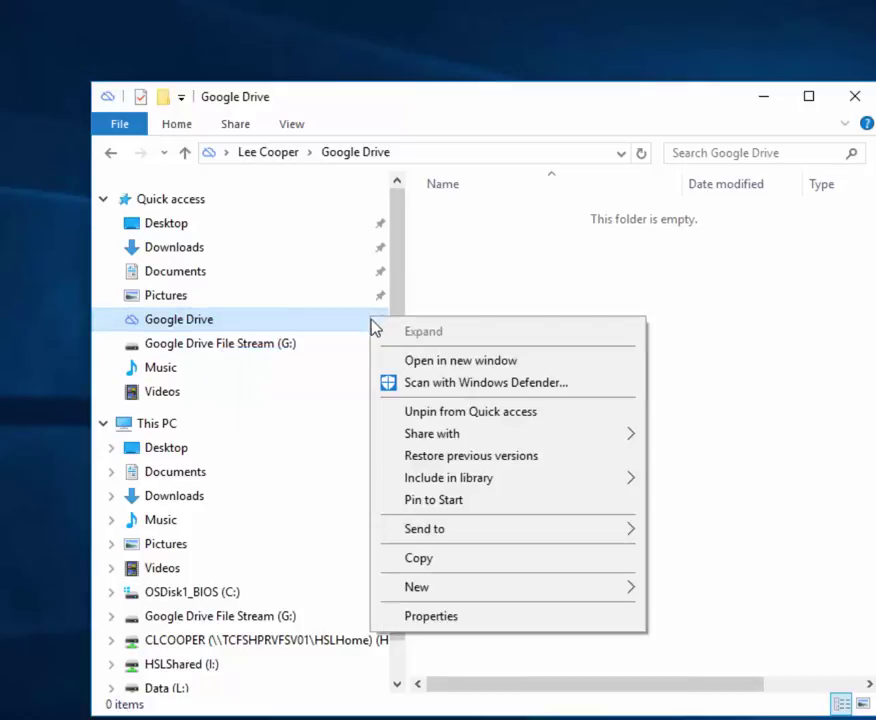
left_click(456, 412)
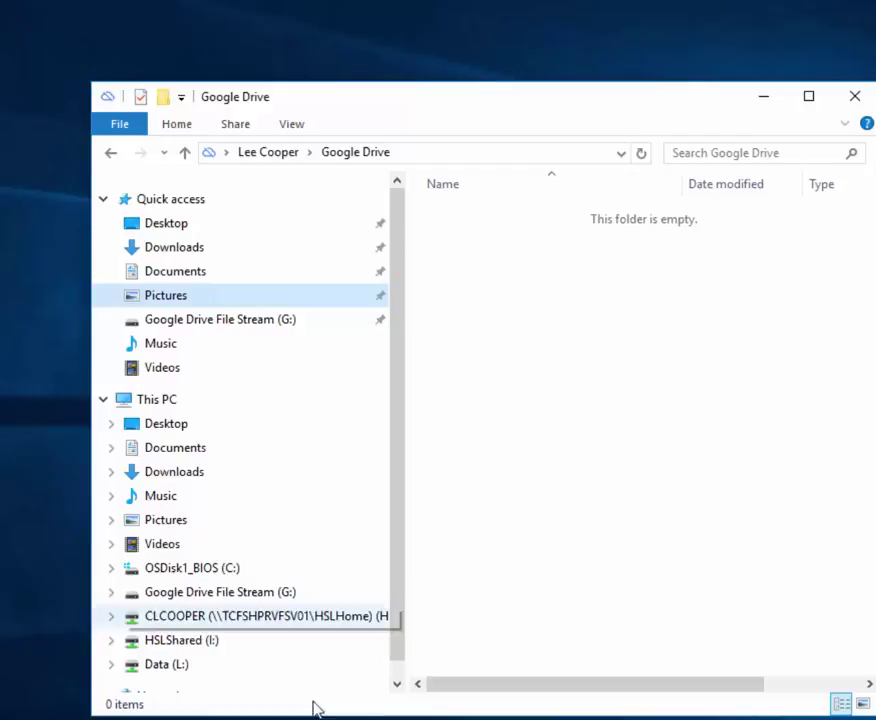
left_click(839, 102)
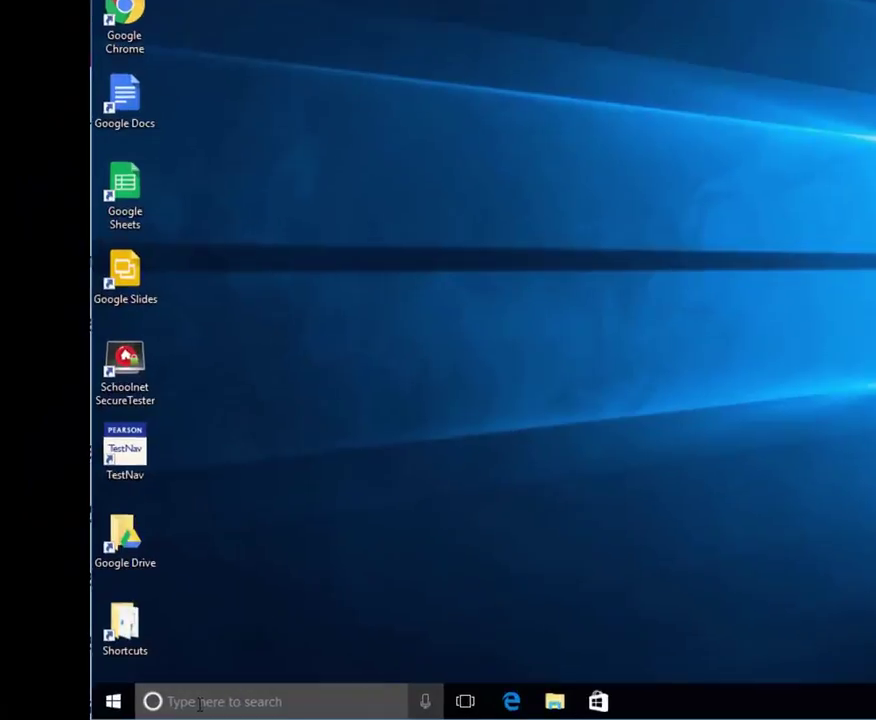
Step: Search Windows for "uninsta" and open Programs and Features
left_click(82, 706)
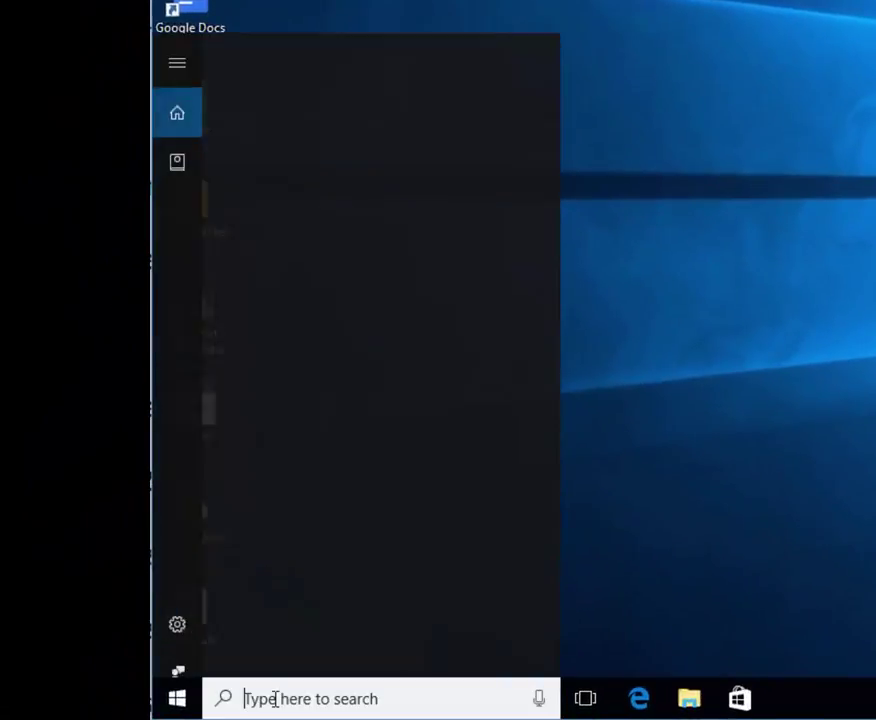
type("unu")
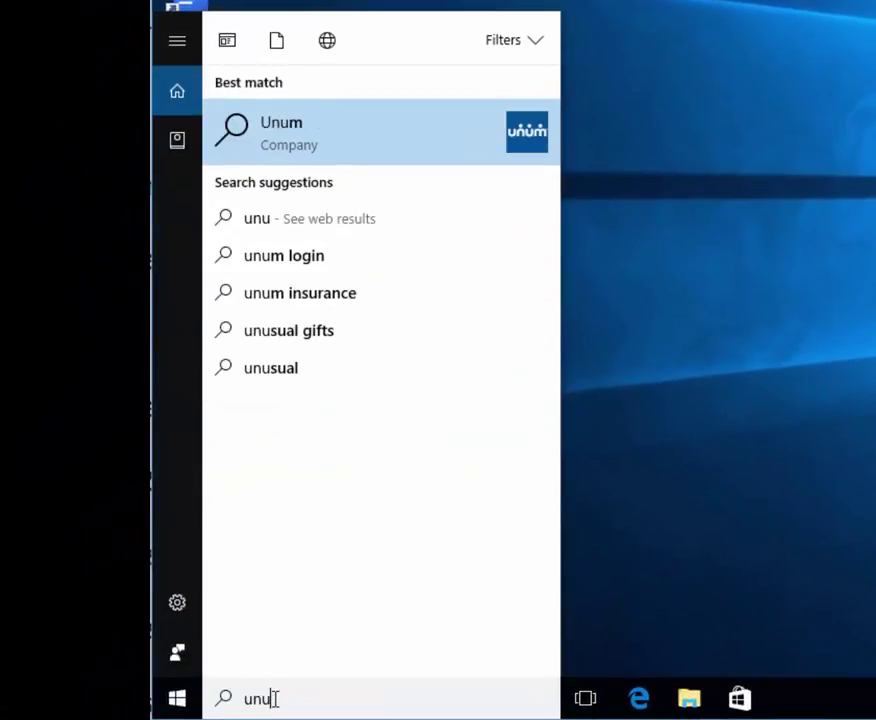
key("BackSpace")
type("insta")
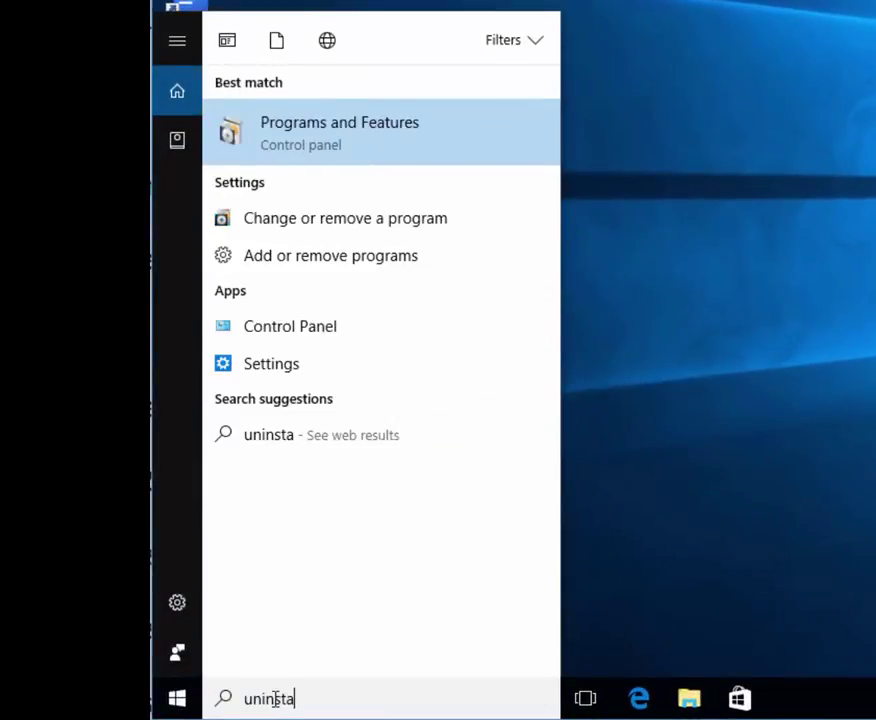
left_click(393, 132)
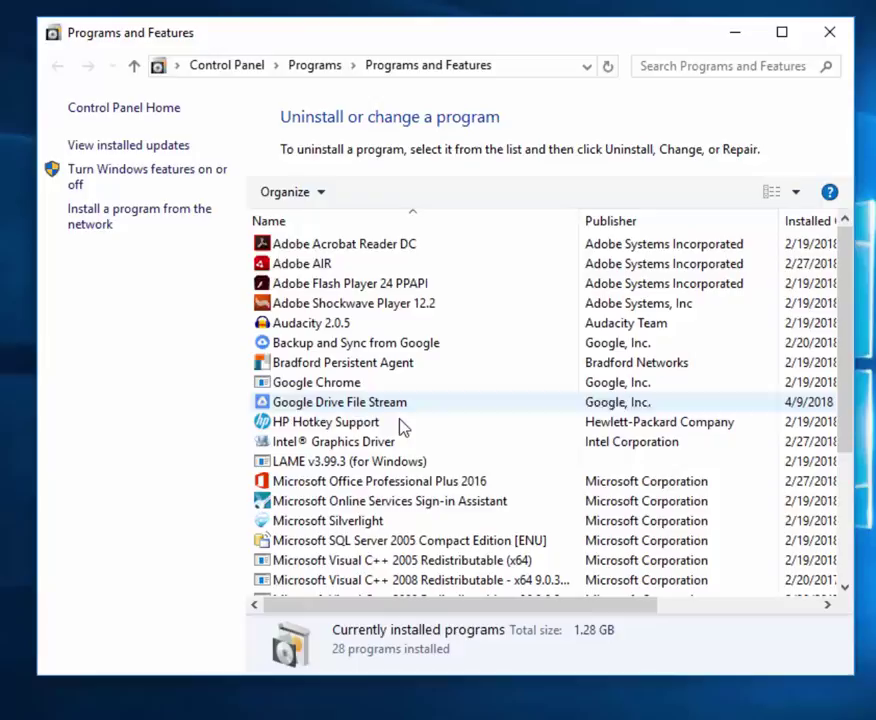
Step: Uninstall Backup and Sync from Google, confirming the removal and allowing it to make changes to the device
scroll(400, 428, "down", 3)
scroll(400, 428, "down", 1)
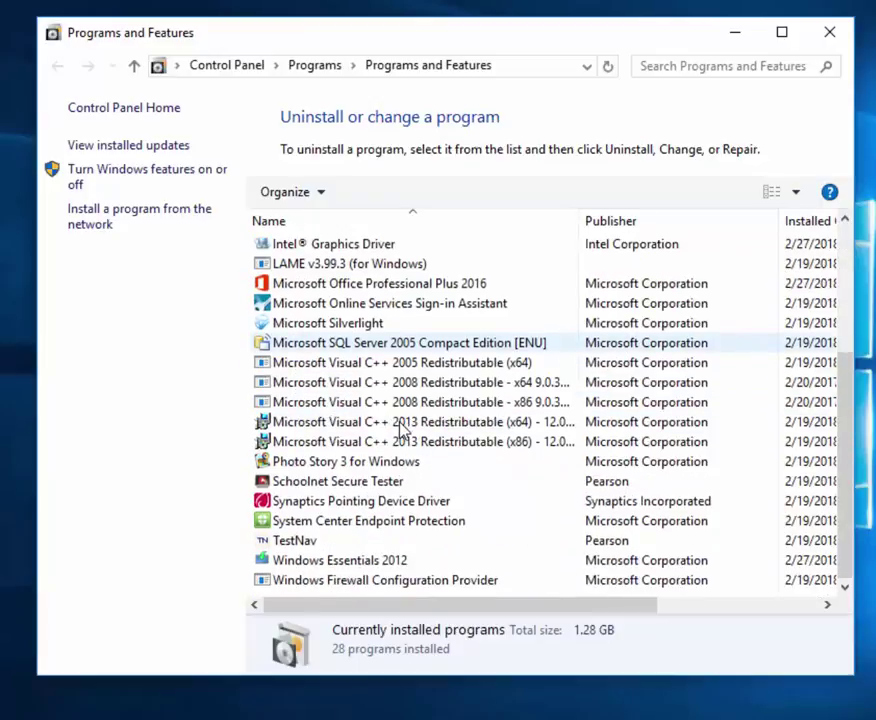
scroll(428, 465, "up", 4)
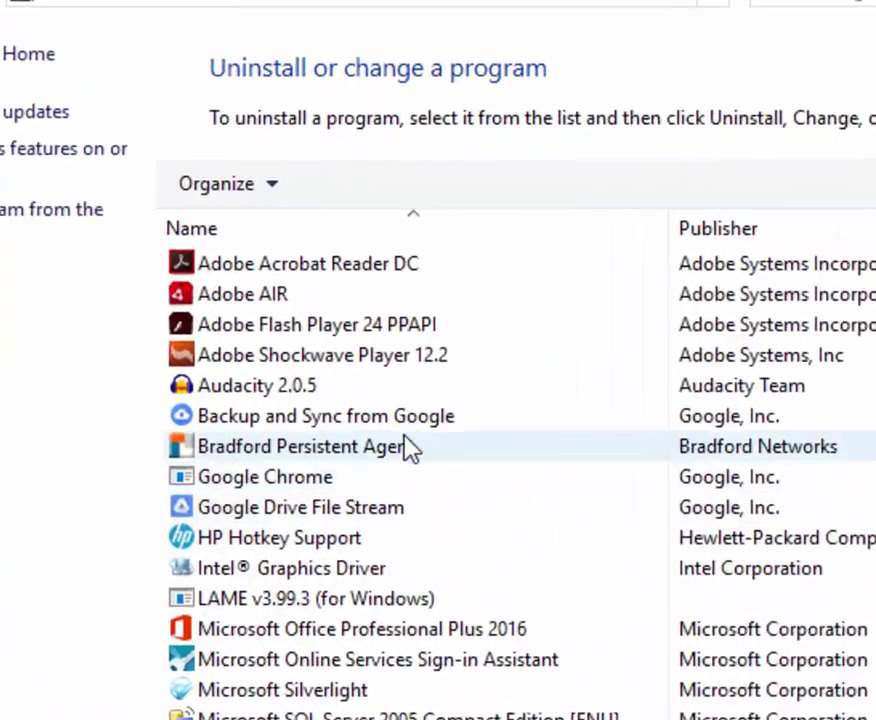
left_click(408, 346)
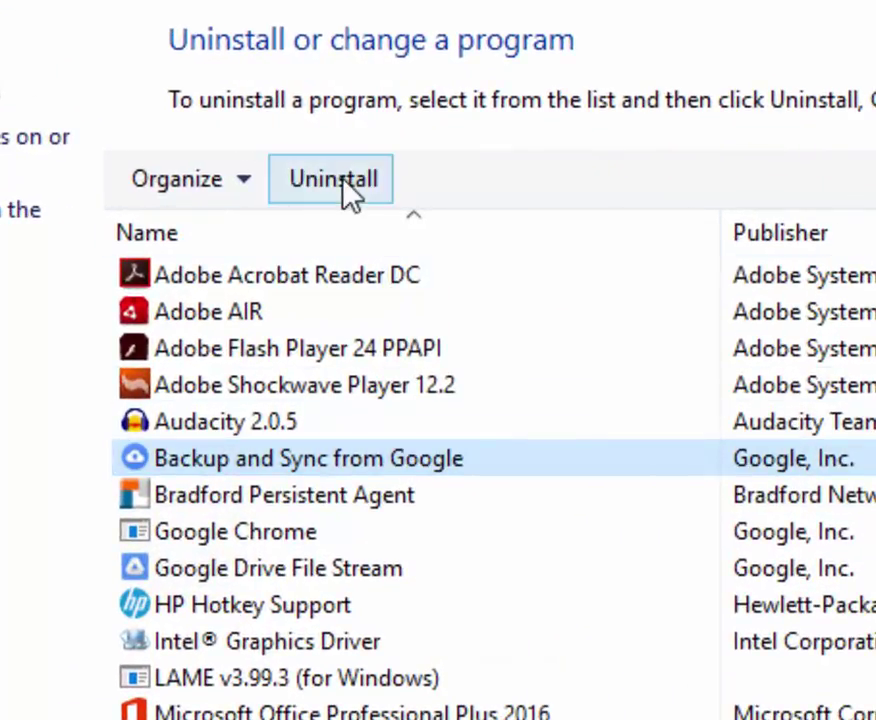
left_click(345, 188)
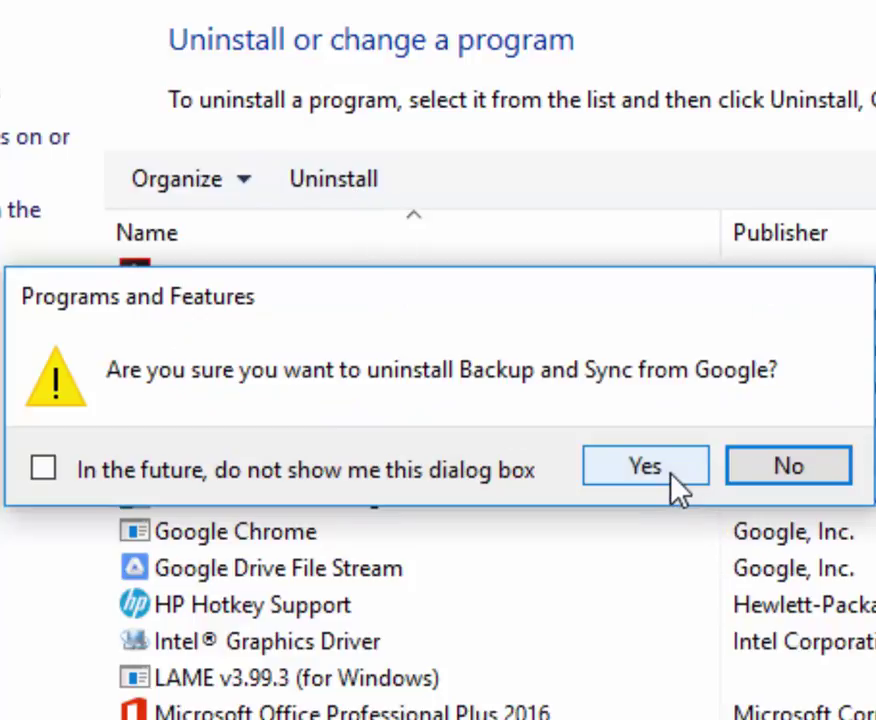
left_click(671, 476)
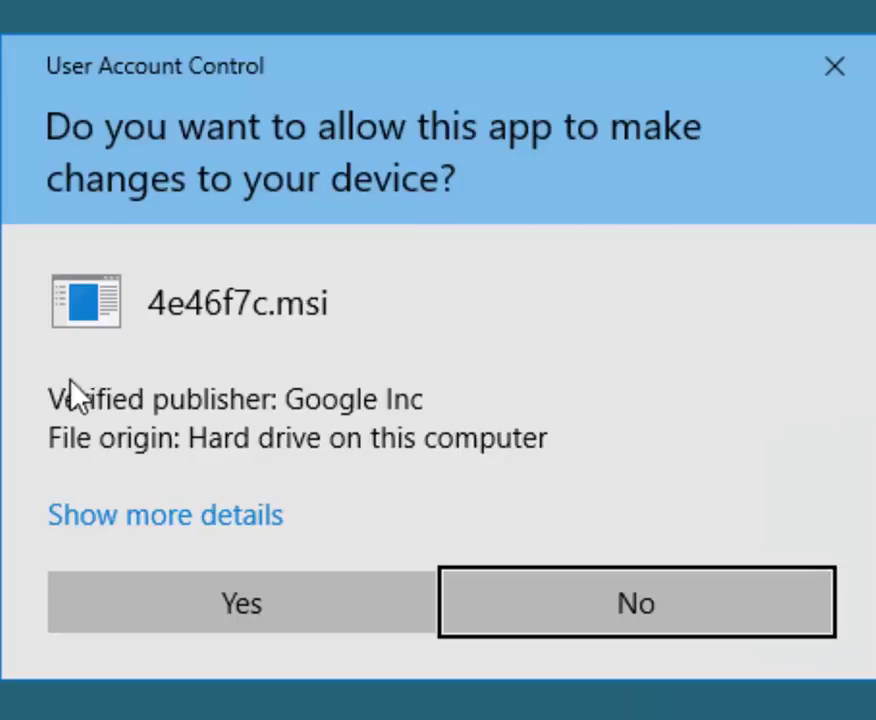
left_click(274, 600)
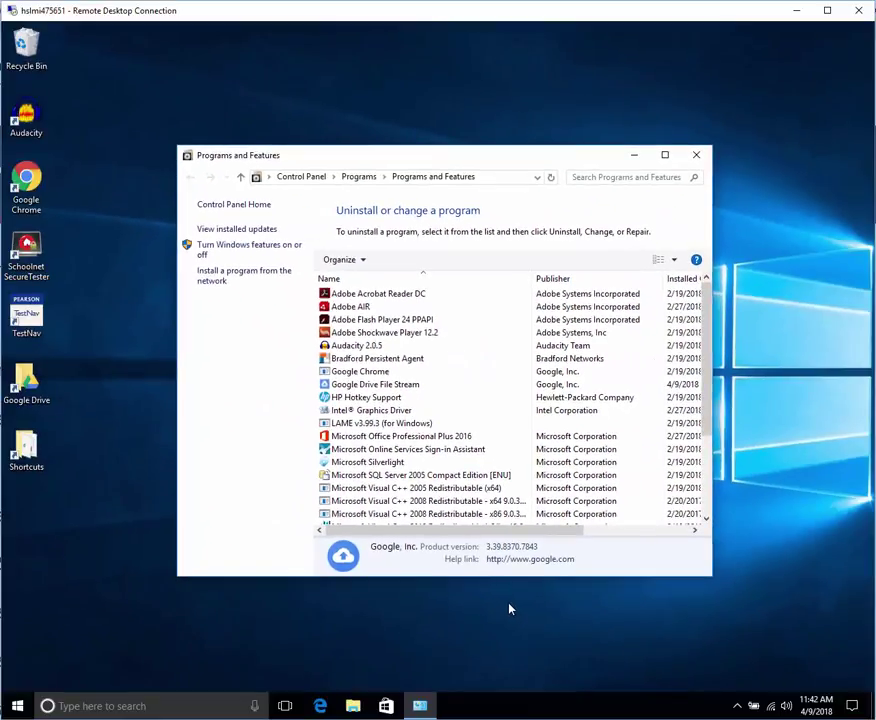
Step: Check the hidden background programs and browse My Drive and Team Drives on Google Drive File Stream (G:)
left_click(738, 706)
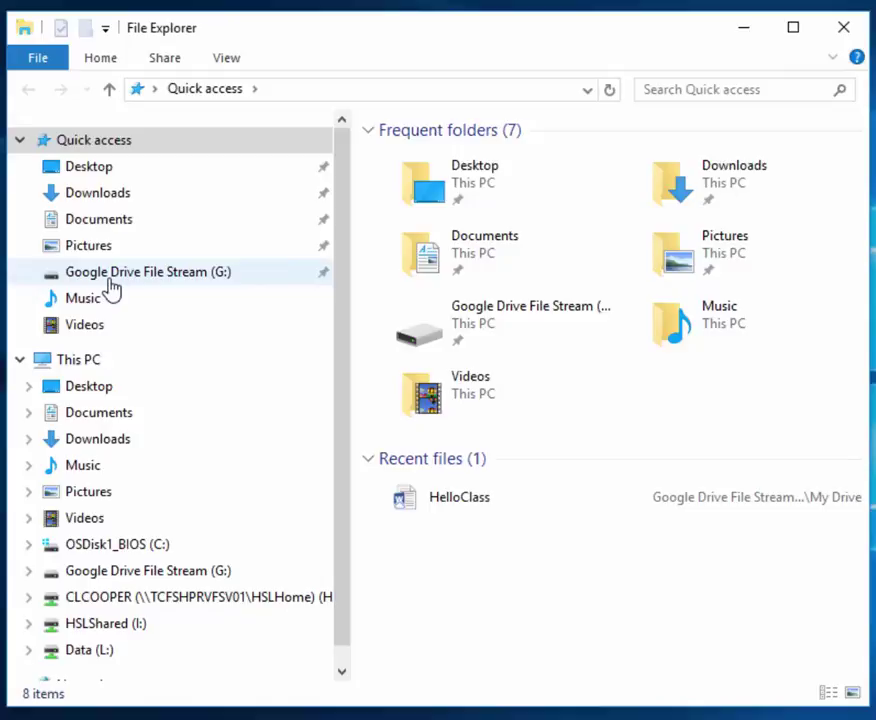
left_click(111, 284)
double_click(436, 158)
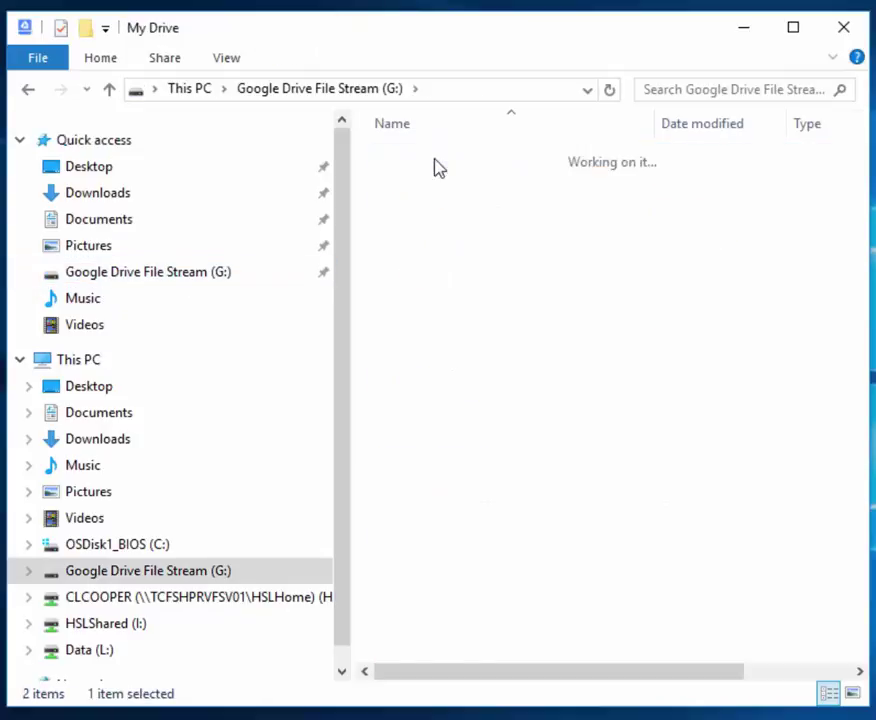
left_click(362, 90)
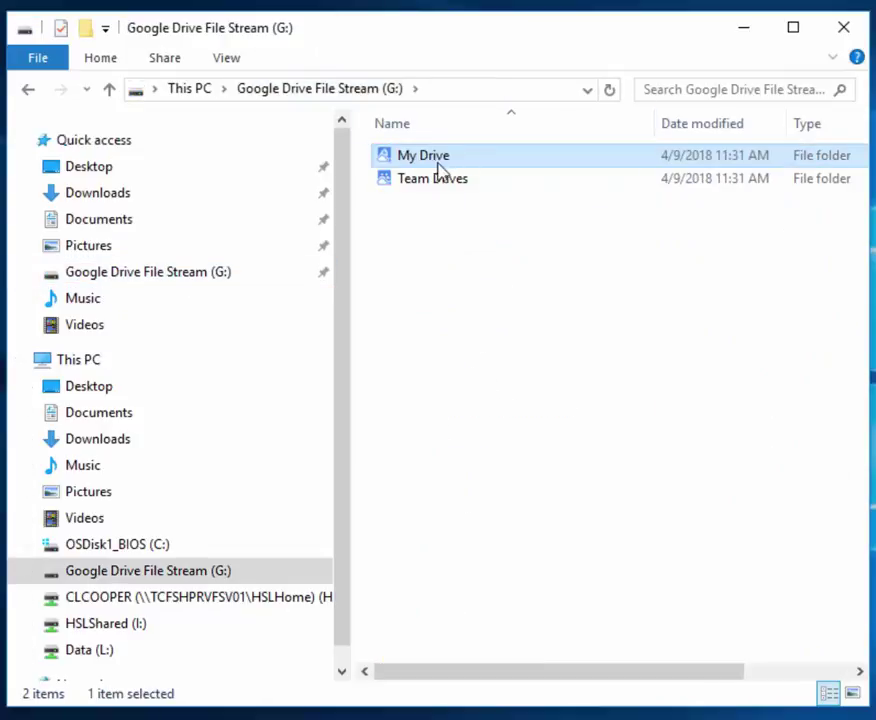
double_click(430, 183)
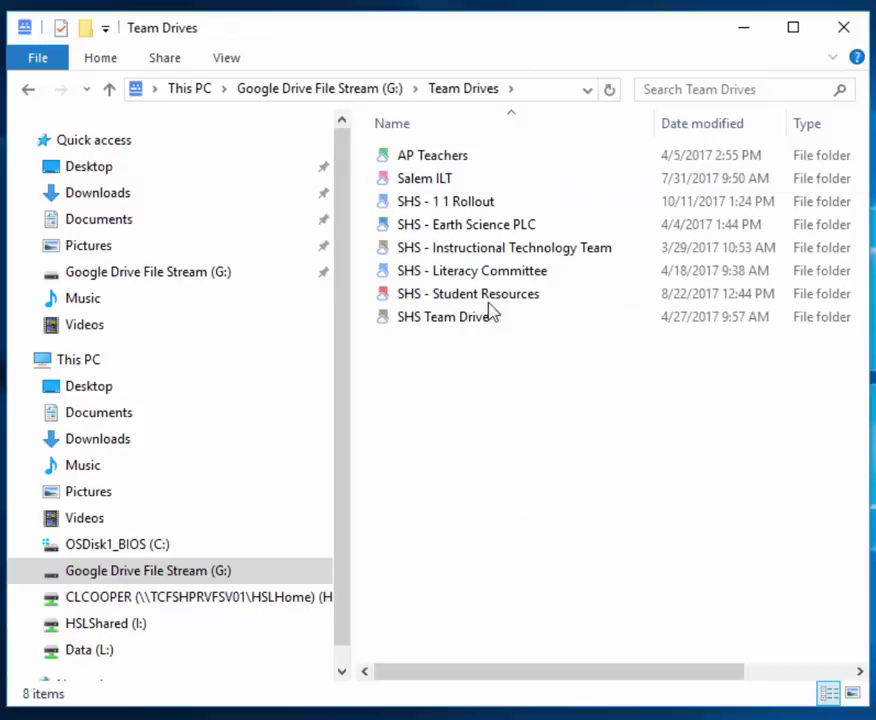